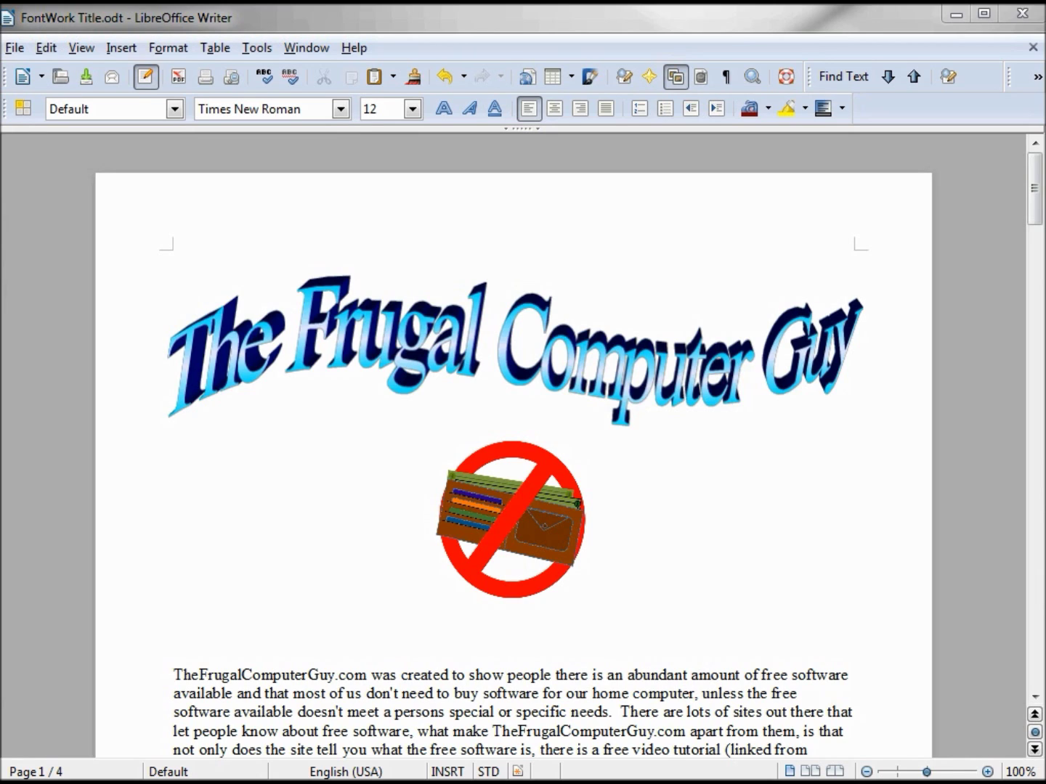
# Step: Open the File menu while the Fontwork Title example document is showing
pyautogui.click(16, 48)
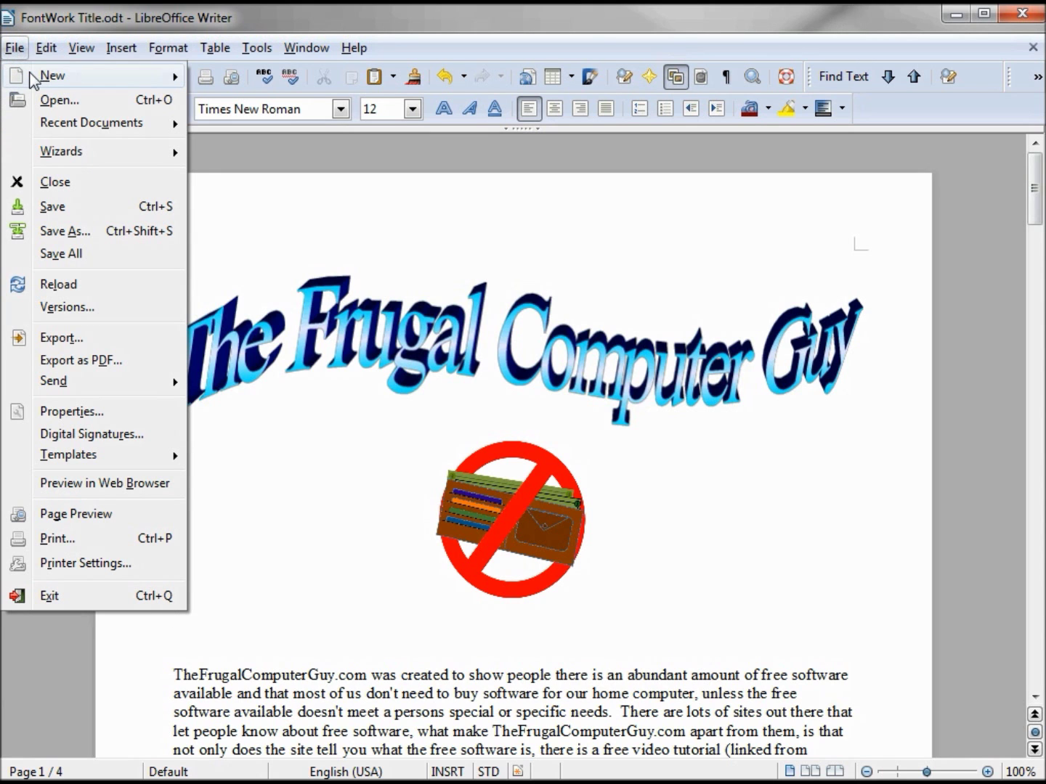
# Step: Create a new blank text document and float the Fontwork toolbar over the page
pyautogui.moveTo(32, 77)
pyautogui.click(254, 75)
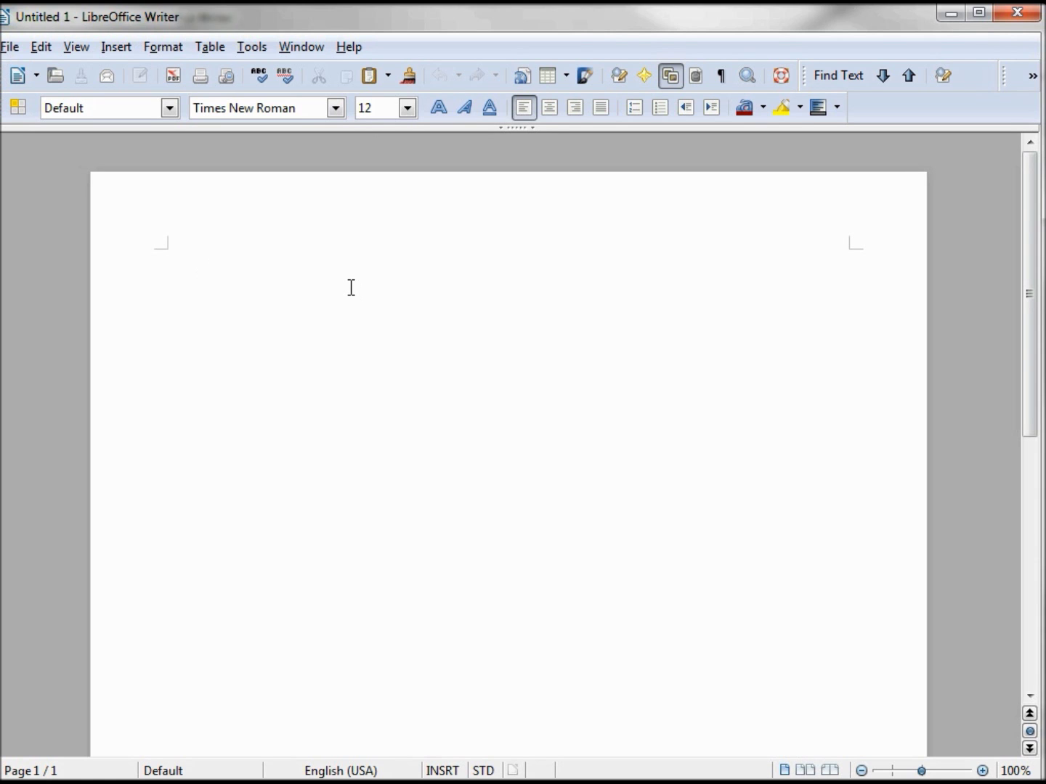
pyautogui.click(70, 45)
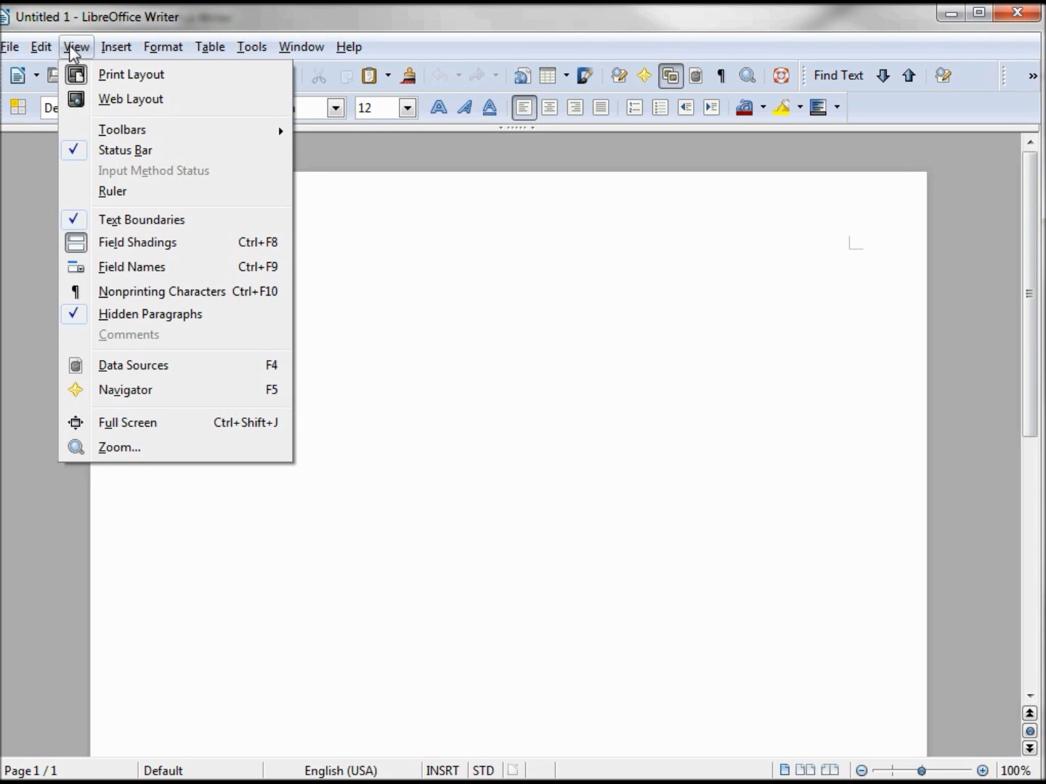
pyautogui.moveTo(116, 129)
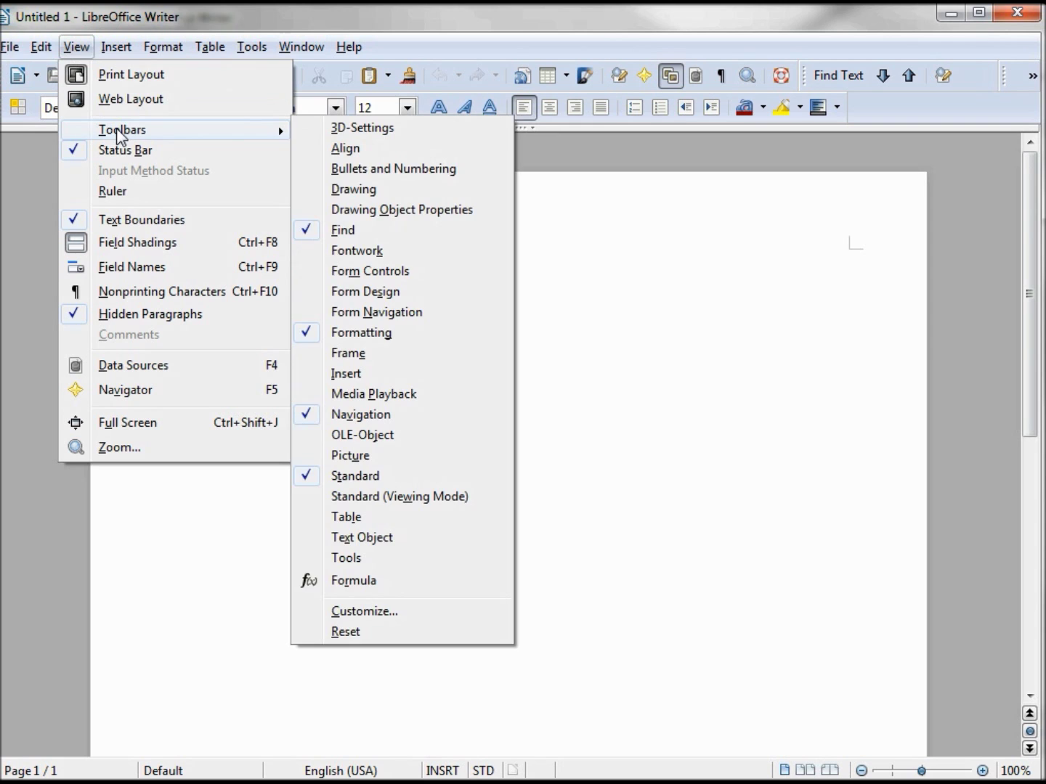
pyautogui.click(341, 251)
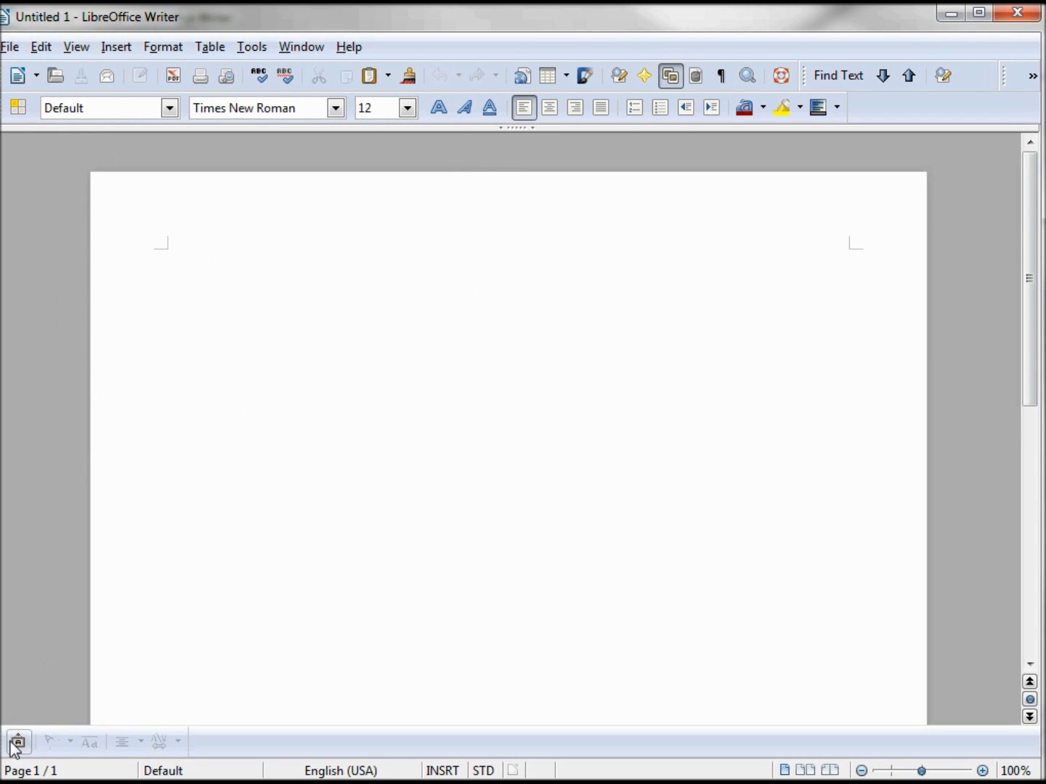
pyautogui.moveTo(5, 747); pyautogui.dragTo(239, 266)
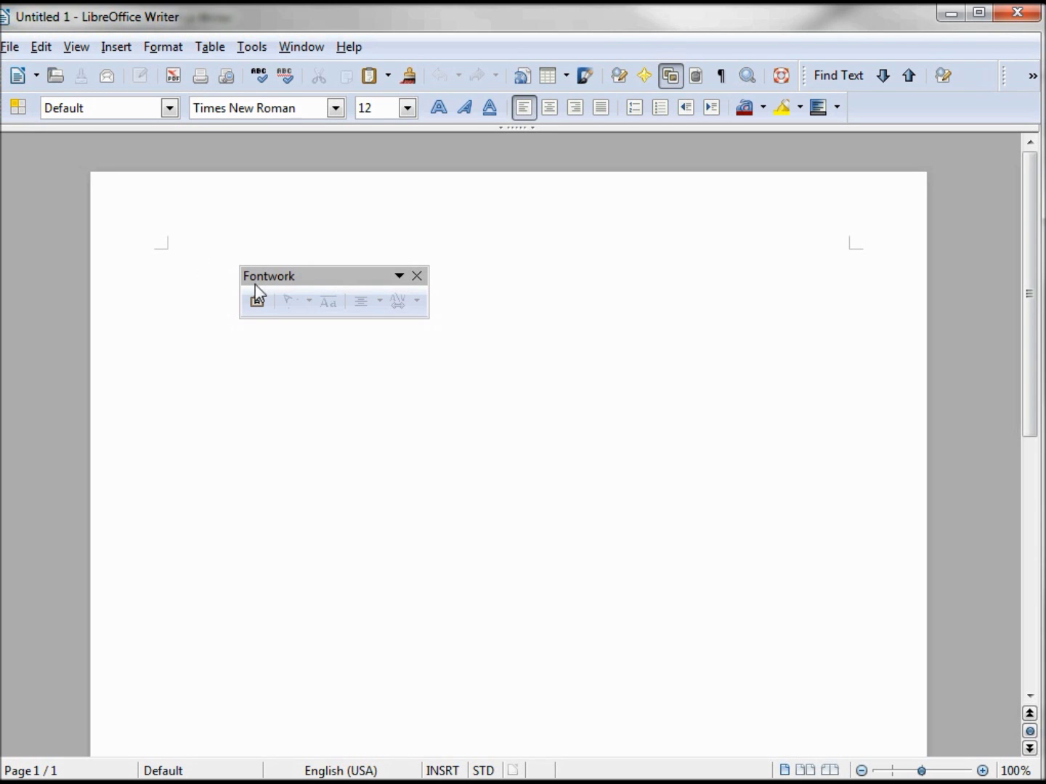
# Step: Insert a large 'Fontwork' object in the first outlined style from the Fontwork Gallery
pyautogui.click(255, 300)
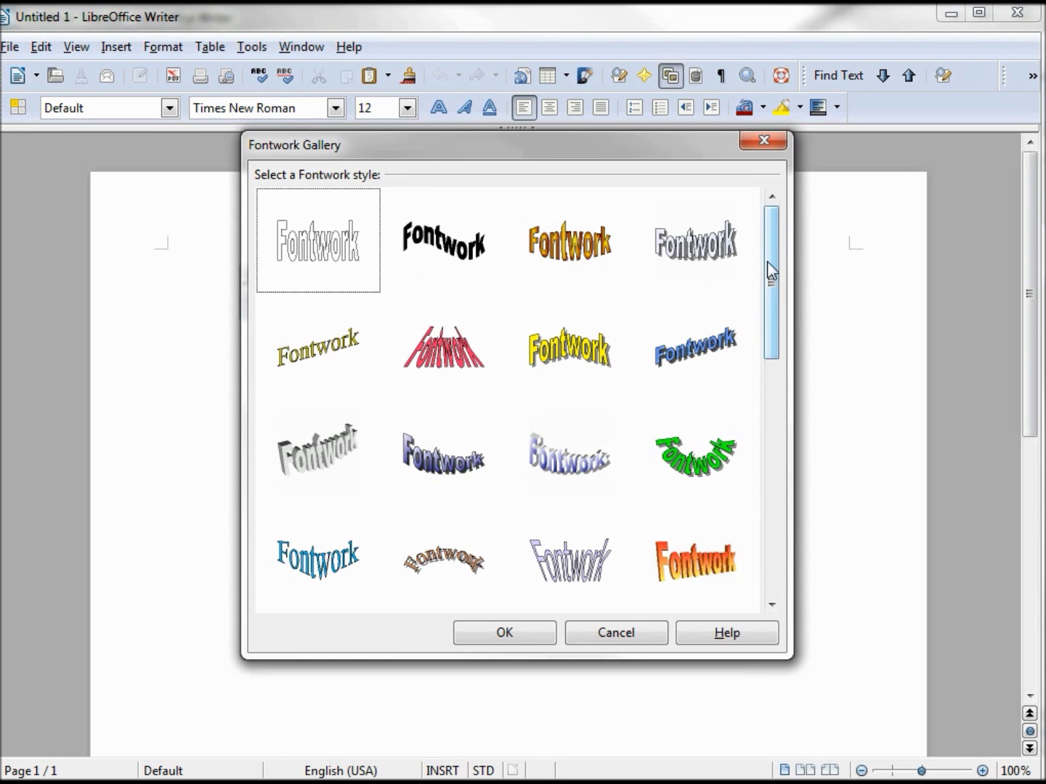
pyautogui.moveTo(770, 271); pyautogui.dragTo(751, 465)
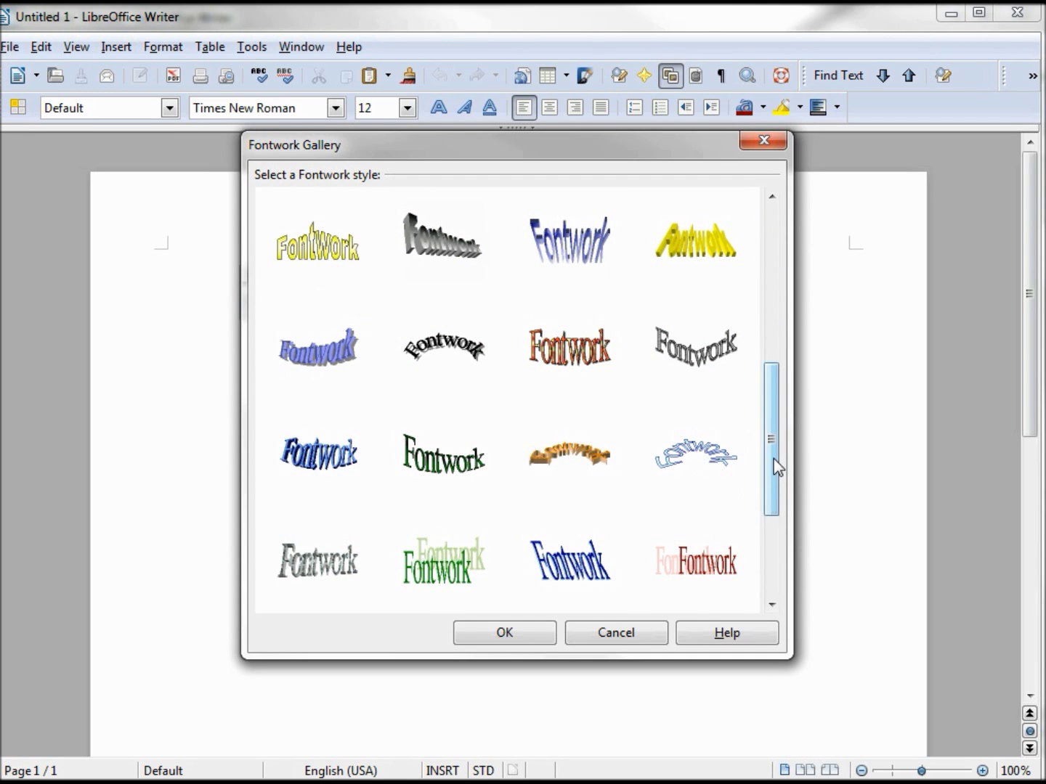
pyautogui.moveTo(771, 425); pyautogui.dragTo(776, 211)
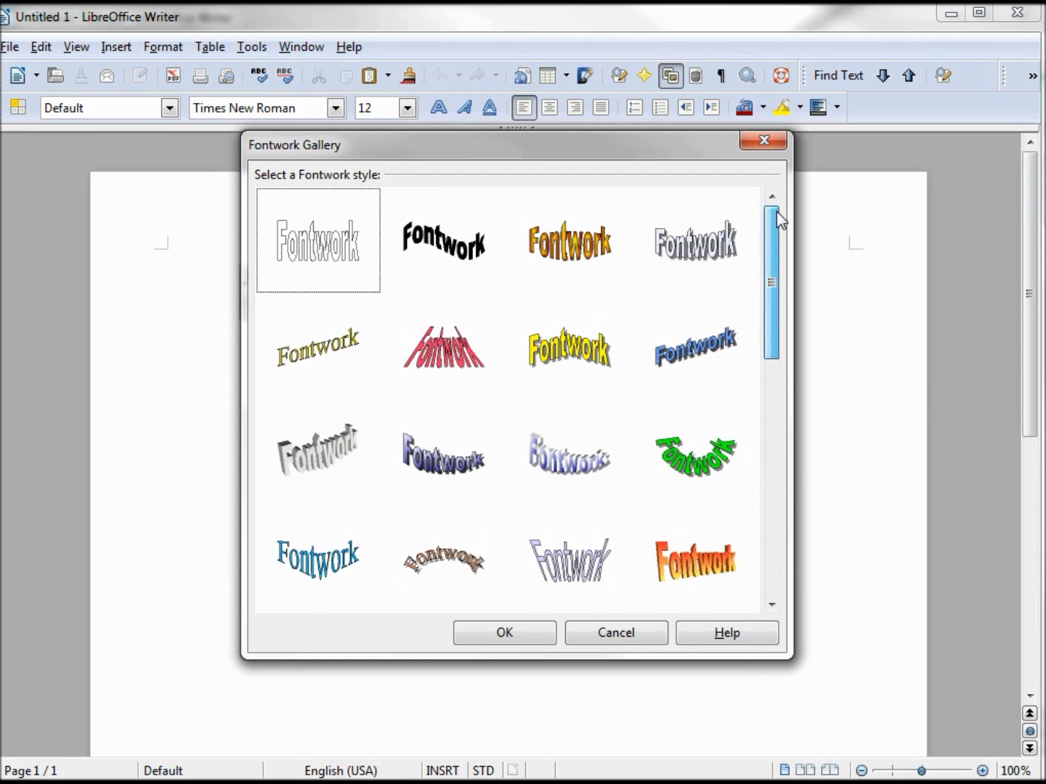
pyautogui.doubleClick(349, 236)
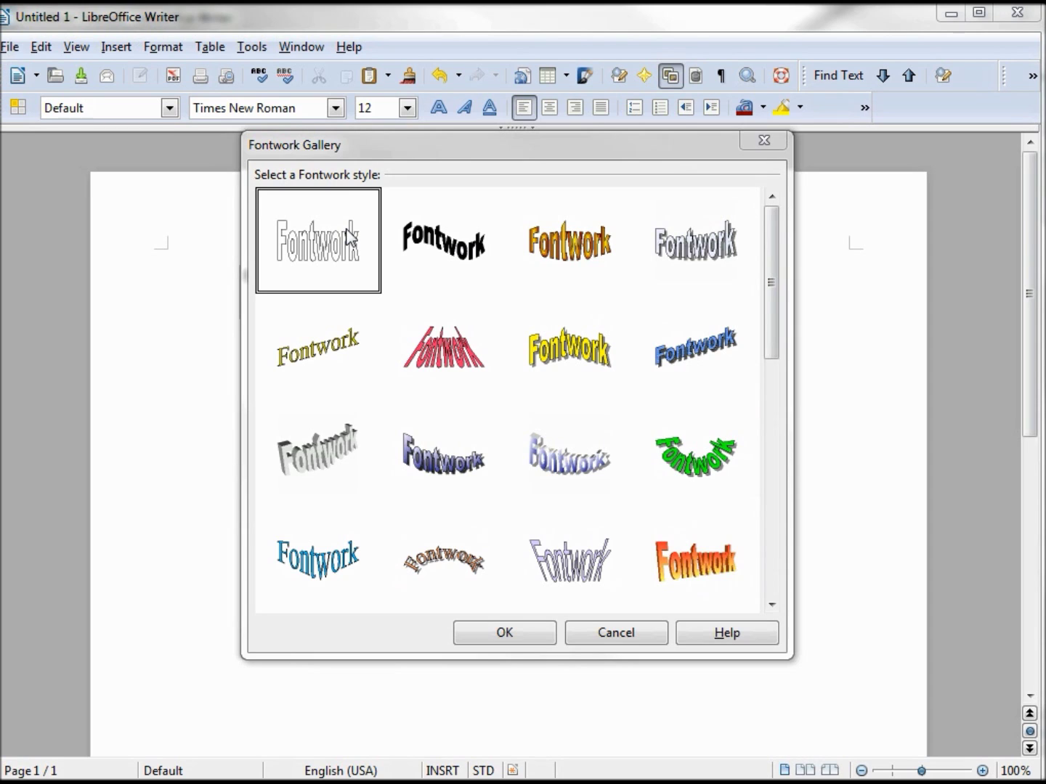
pyautogui.click(515, 630)
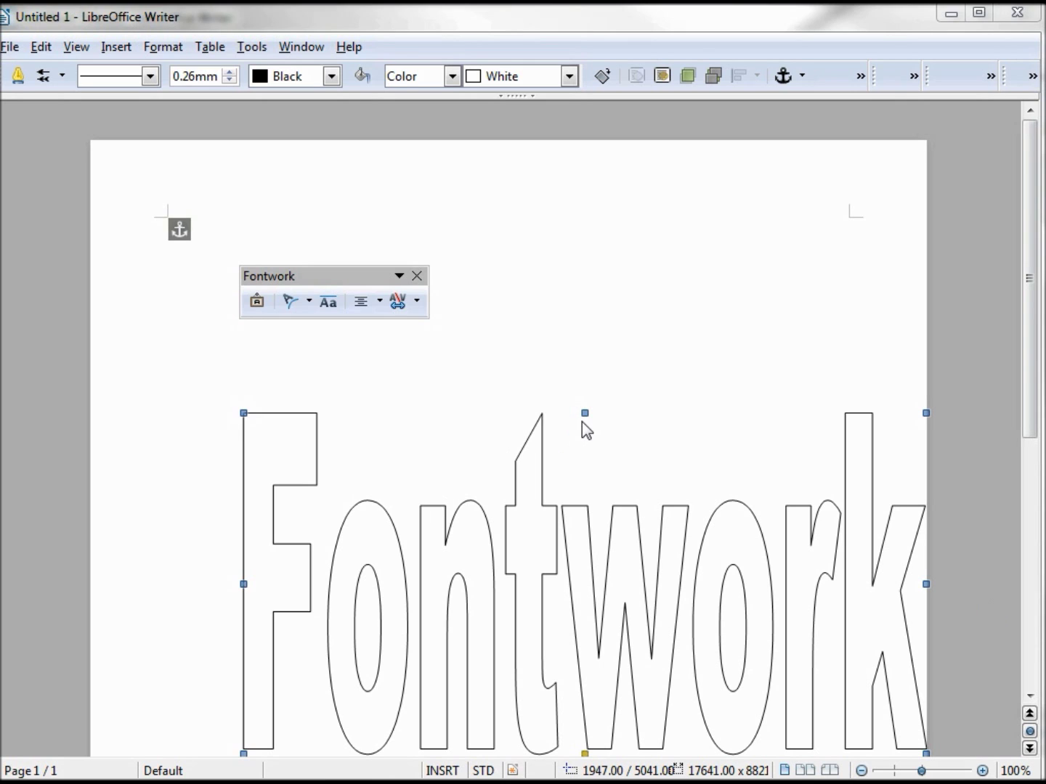
# Step: Resize the Fontwork object with its side and corner handles, ending smaller toward the lower right
pyautogui.moveTo(585, 410); pyautogui.dragTo(612, 462)
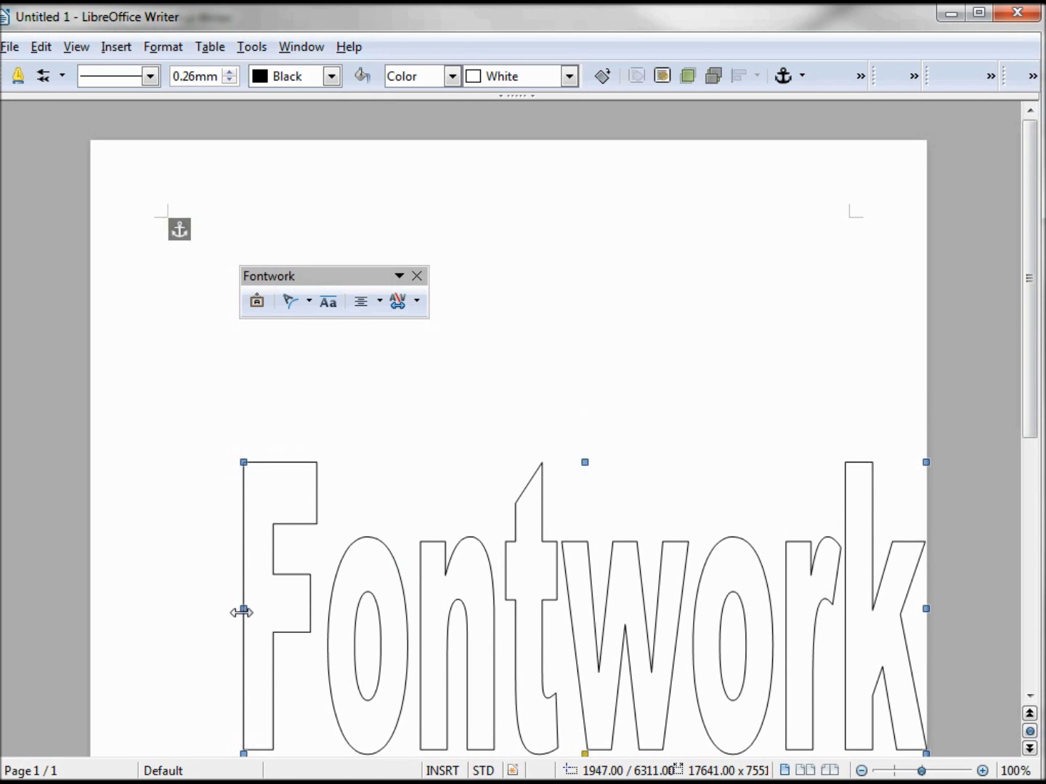
pyautogui.moveTo(240, 612); pyautogui.dragTo(551, 597)
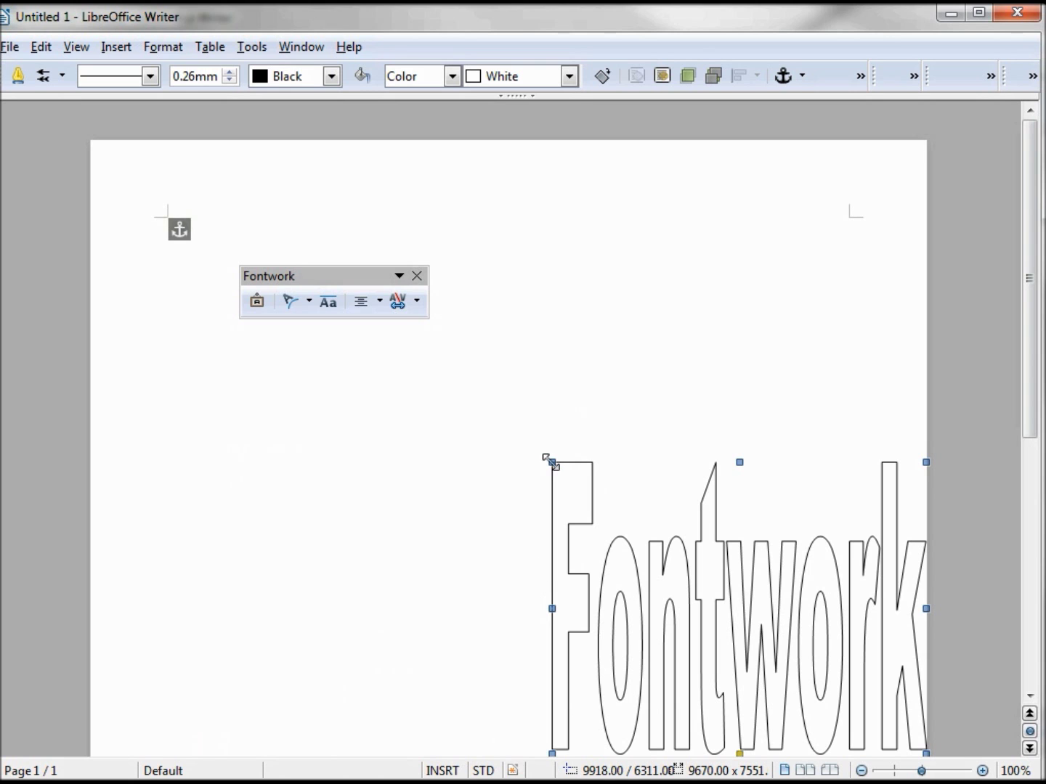
pyautogui.moveTo(550, 461); pyautogui.dragTo(346, 466)
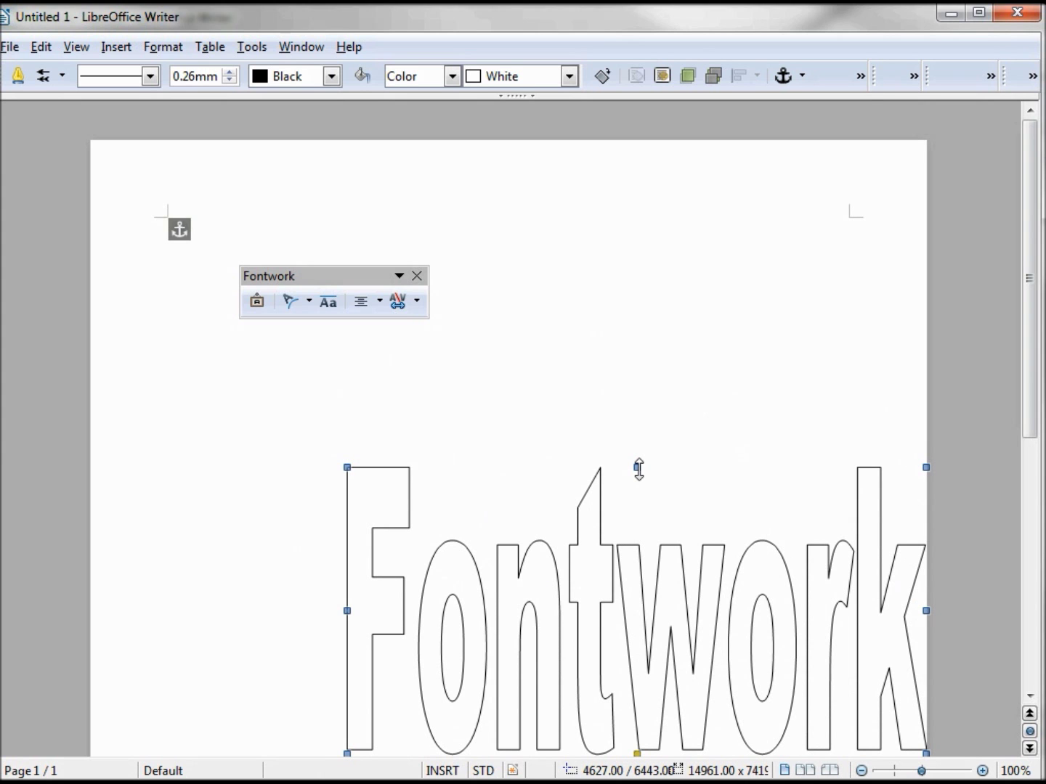
pyautogui.moveTo(637, 469); pyautogui.dragTo(681, 532)
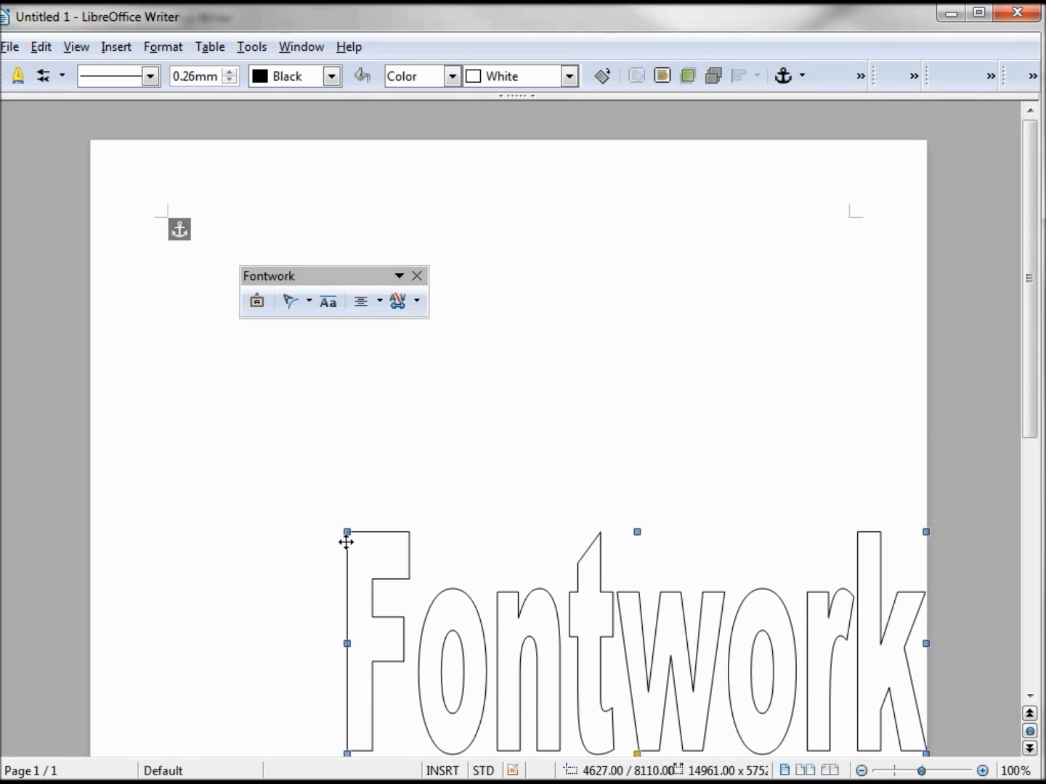
pyautogui.moveTo(347, 541); pyautogui.dragTo(378, 425)
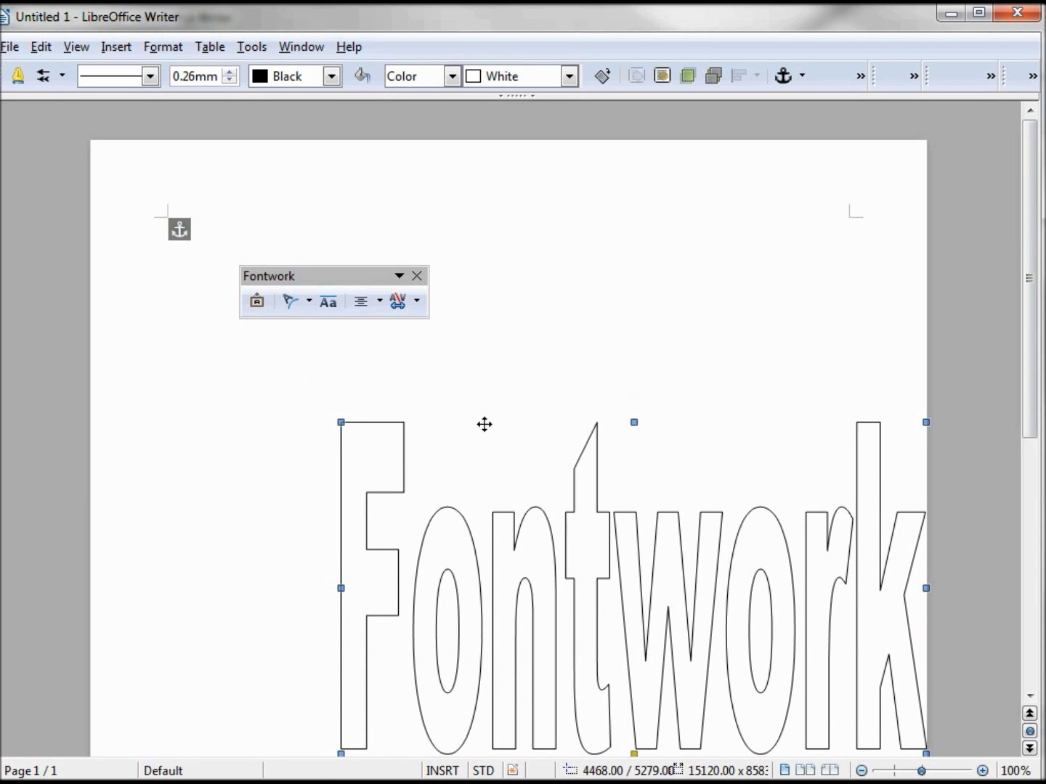
pyautogui.moveTo(340, 422); pyautogui.dragTo(228, 397)
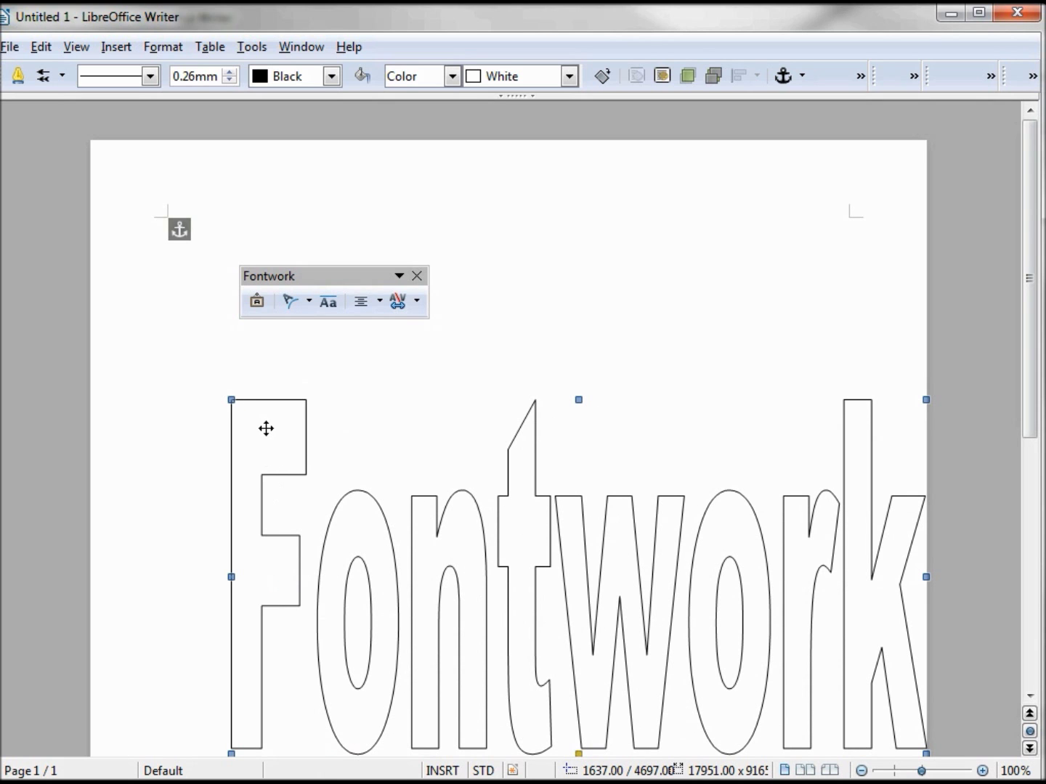
pyautogui.moveTo(230, 397); pyautogui.dragTo(518, 574)
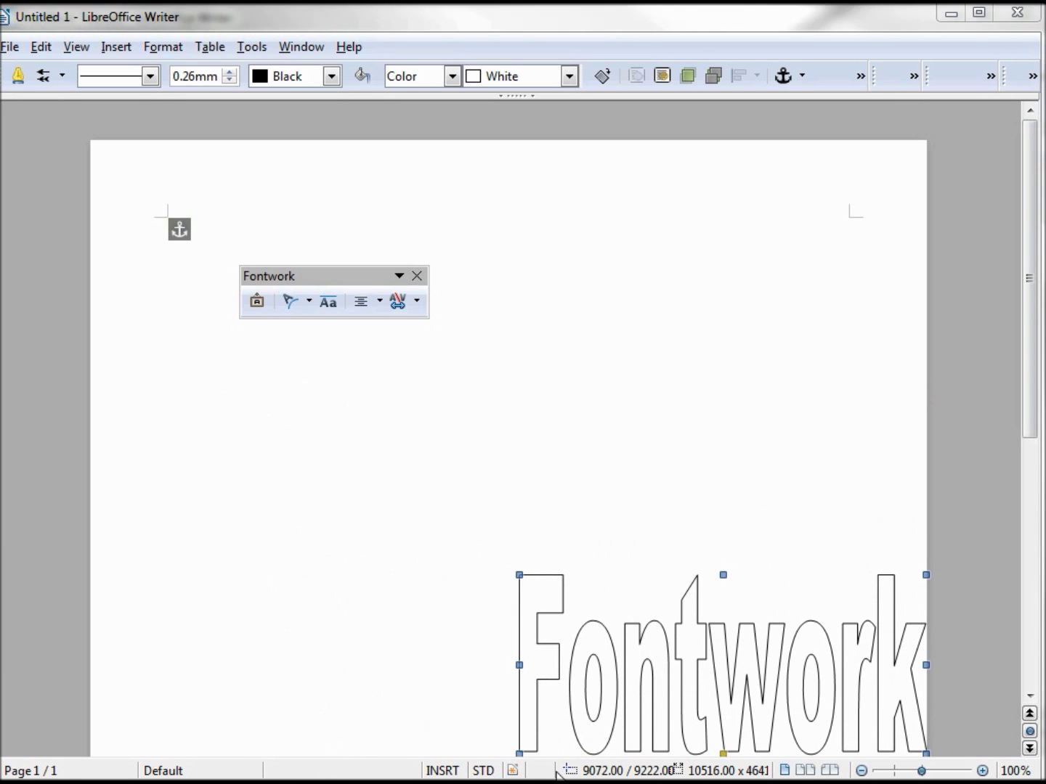
# Step: Reselect the Fontwork object and drag it up to the page's top-left corner at the top margin
pyautogui.click(696, 395)
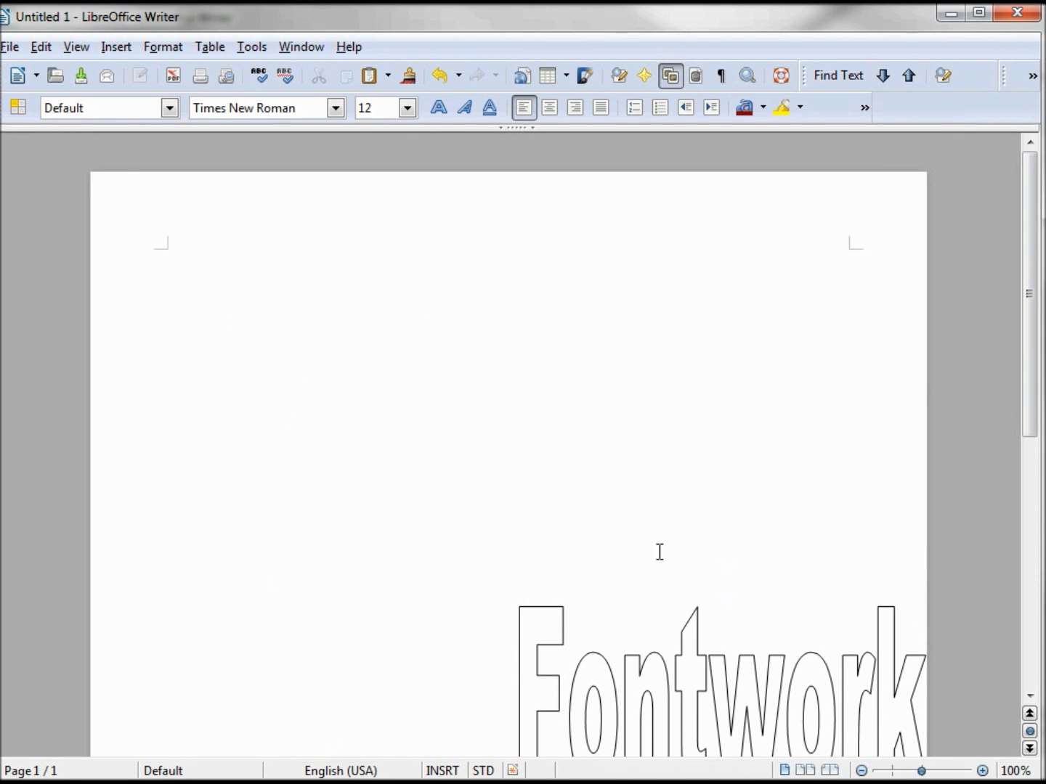
pyautogui.click(697, 671)
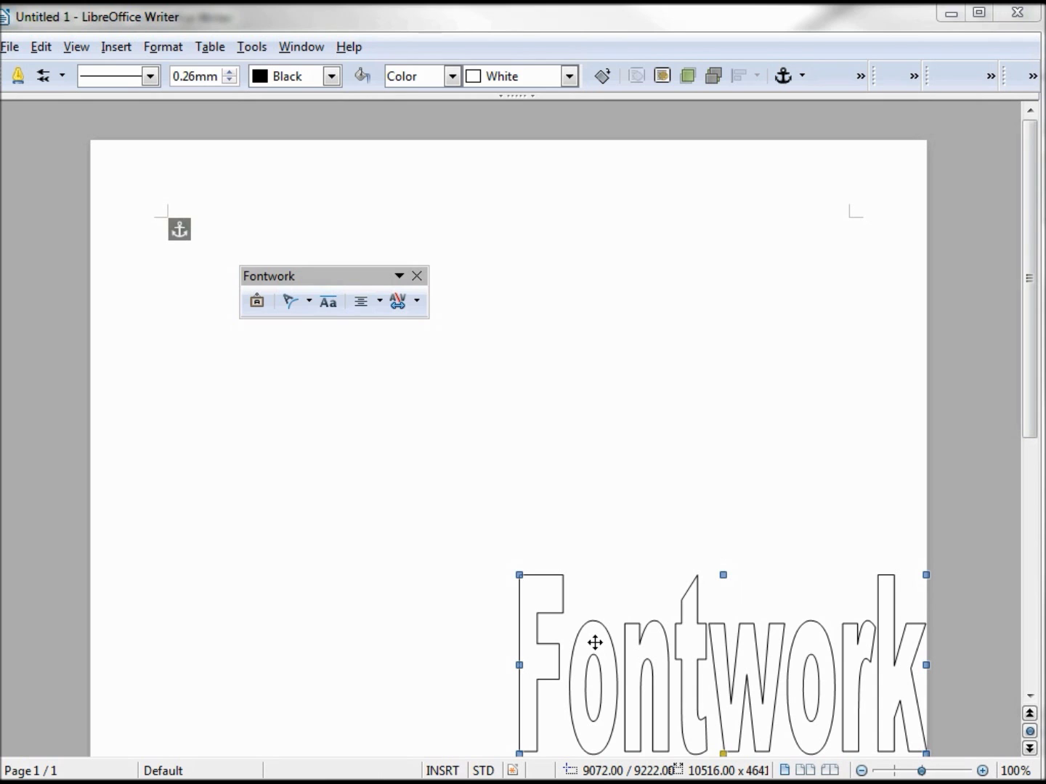
pyautogui.moveTo(595, 642); pyautogui.dragTo(243, 334)
pyautogui.moveTo(352, 275); pyautogui.dragTo(800, 280)
pyautogui.moveTo(349, 389); pyautogui.dragTo(362, 296)
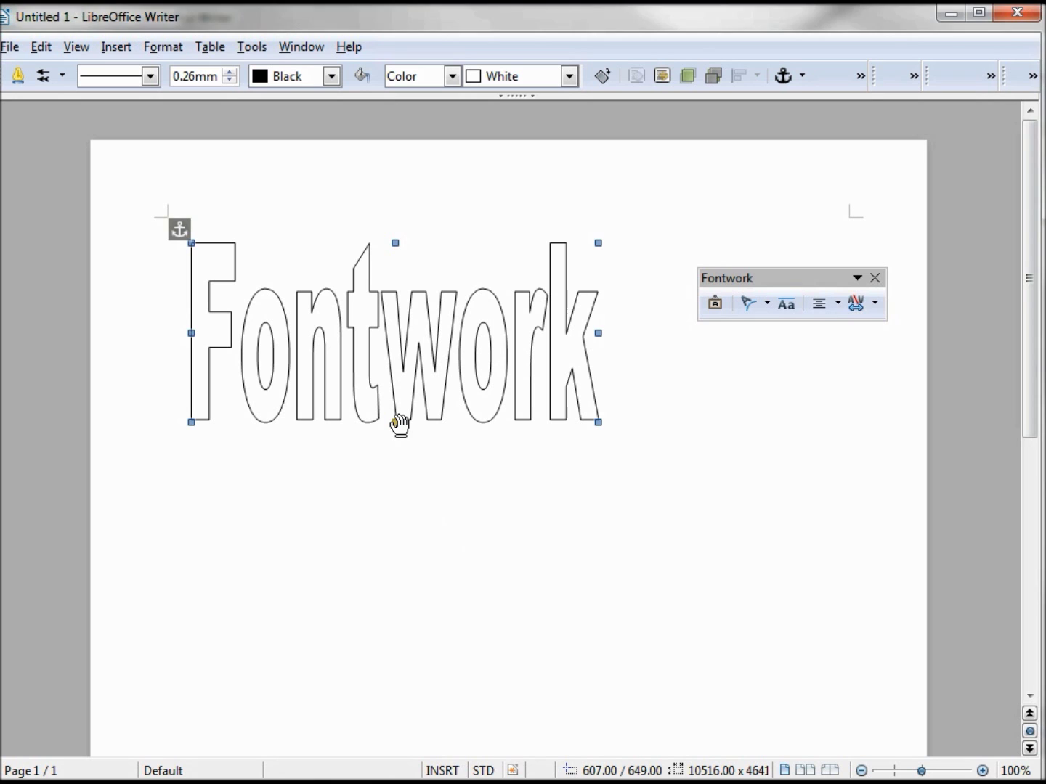
# Step: Drag the yellow slant handle so the outlined letters lean right like italics
pyautogui.moveTo(413, 423)
pyautogui.mouseDown()
pyautogui.moveTo(459, 427)
pyautogui.moveTo(342, 421)
pyautogui.moveTo(396, 422)
pyautogui.moveTo(397, 376)
pyautogui.moveTo(396, 477)
pyautogui.moveTo(395, 435)
pyautogui.mouseUp()
pyautogui.moveTo(359, 430)
pyautogui.mouseDown()
pyautogui.moveTo(476, 432)
pyautogui.moveTo(374, 427)
pyautogui.mouseUp()
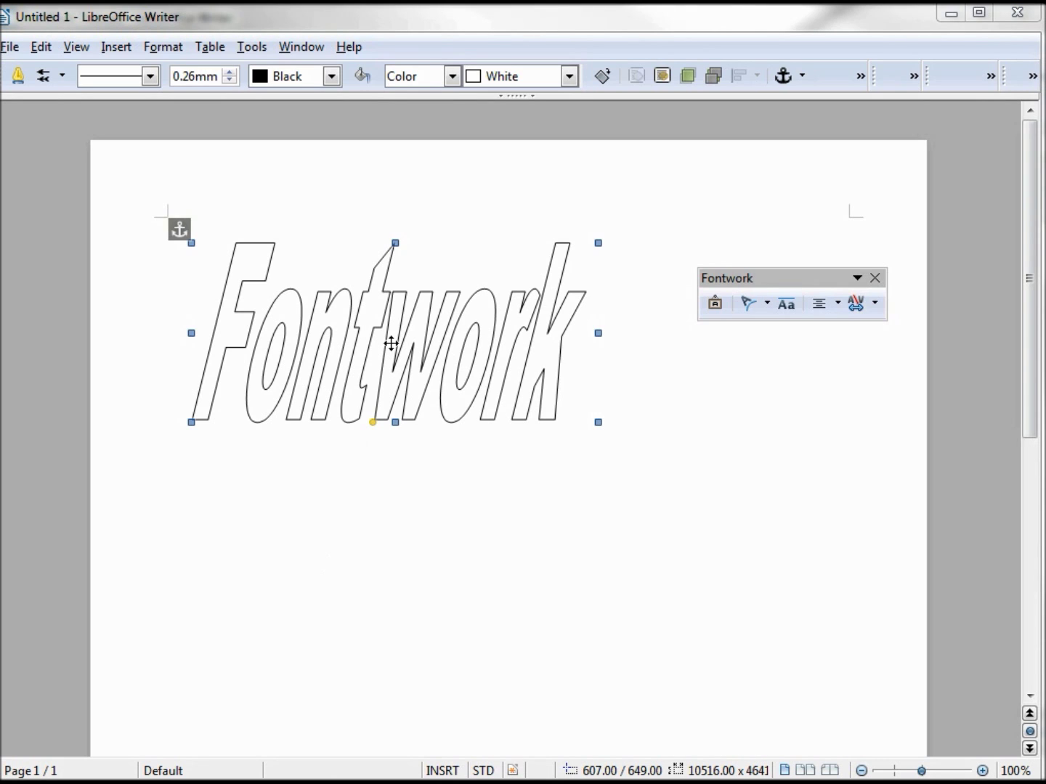
# Step: Replace the Fontwork text 'Fontwork' with 'The Frugal Computer Guy' and reselect the object
pyautogui.click(397, 506)
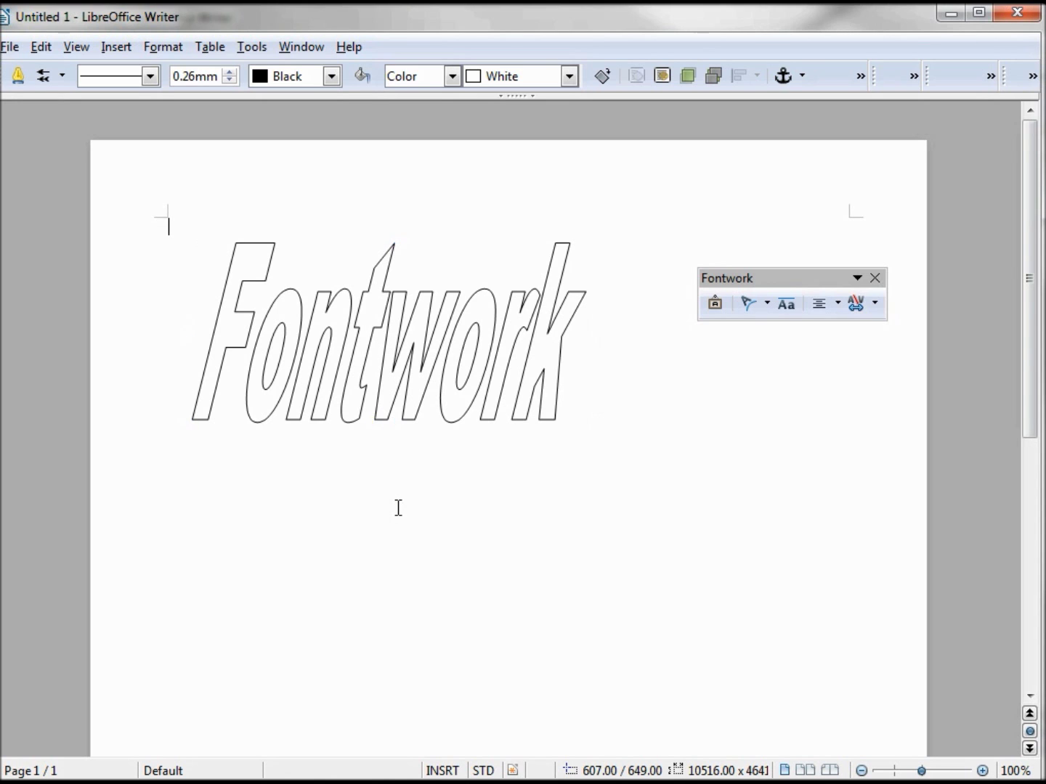
pyautogui.doubleClick(383, 381)
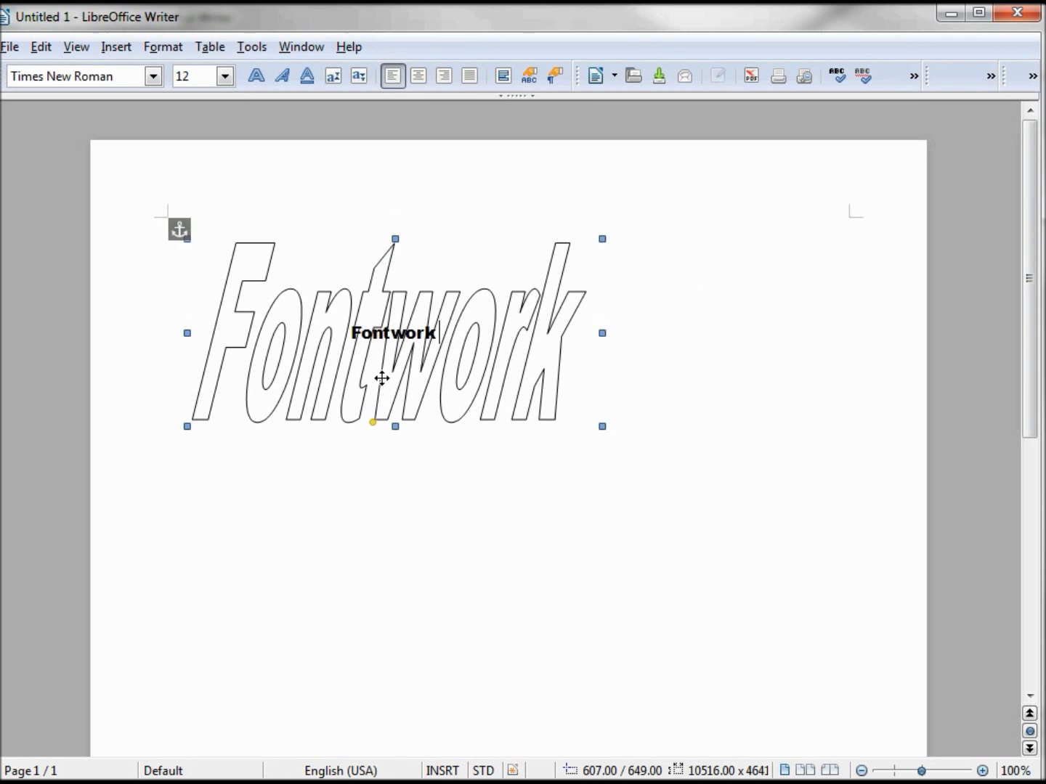
pyautogui.press('BackSpace')
pyautogui.press('BackSpace')
pyautogui.press('BackSpace')
pyautogui.press('BackSpace')
pyautogui.press('BackSpace')
pyautogui.press('BackSpace')
pyautogui.press('BackSpace')
pyautogui.press('BackSpace')
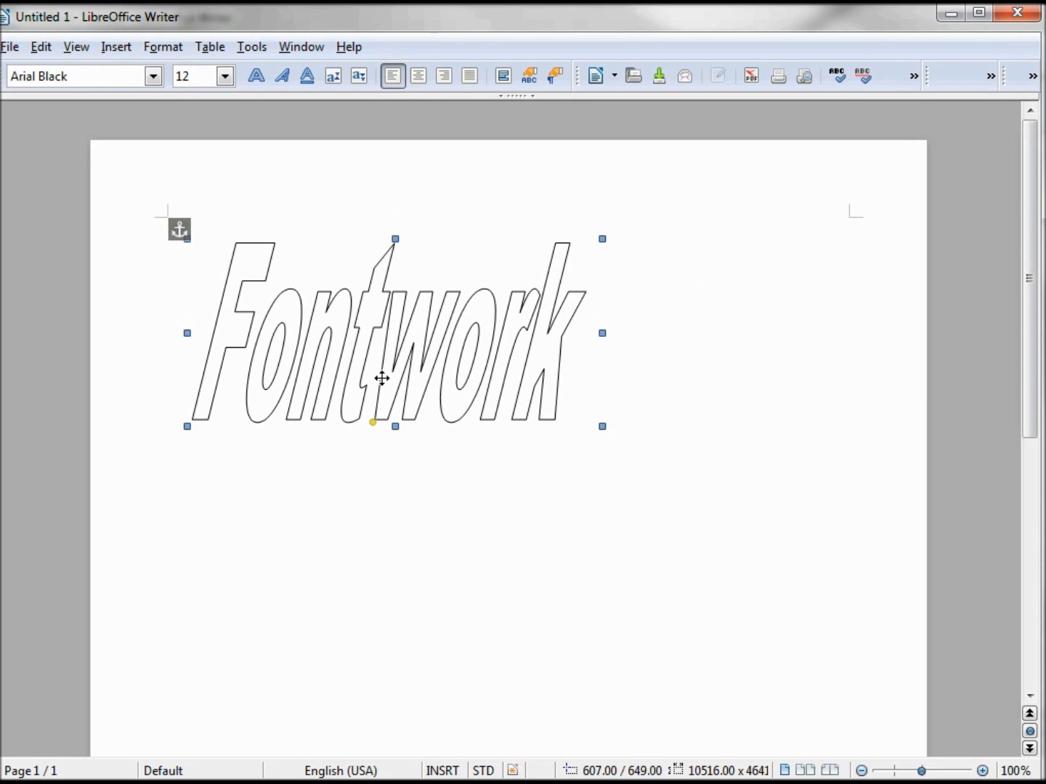
pyautogui.write('The Frugal Computer Guy')
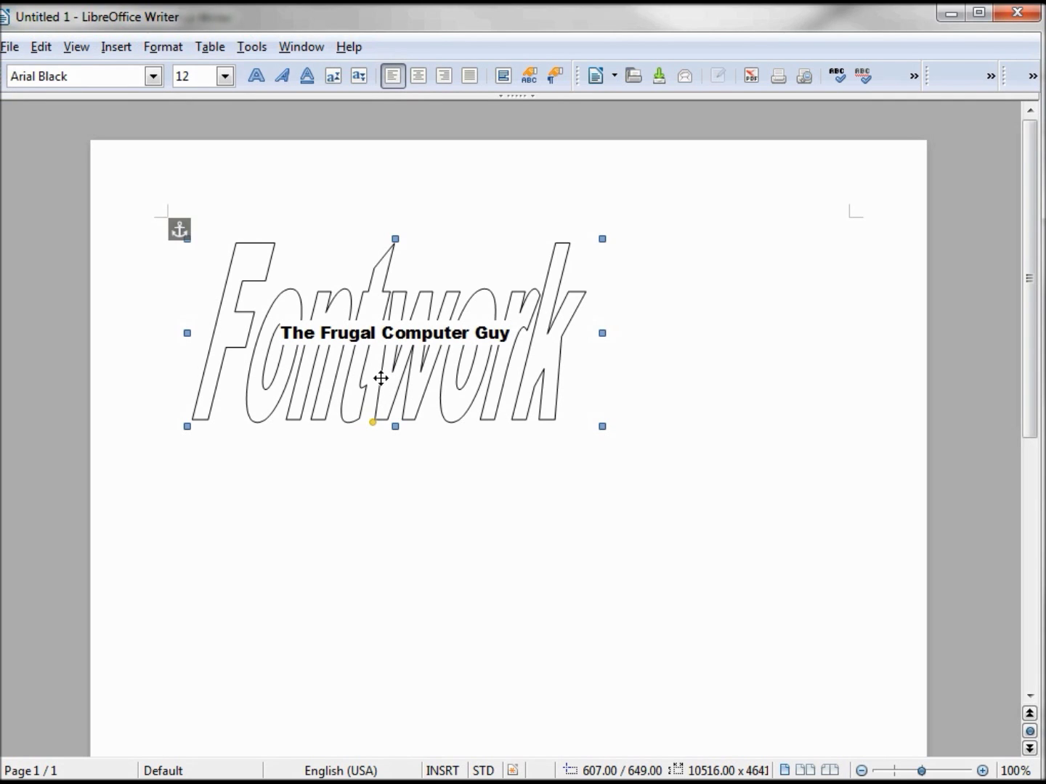
pyautogui.press('Return')
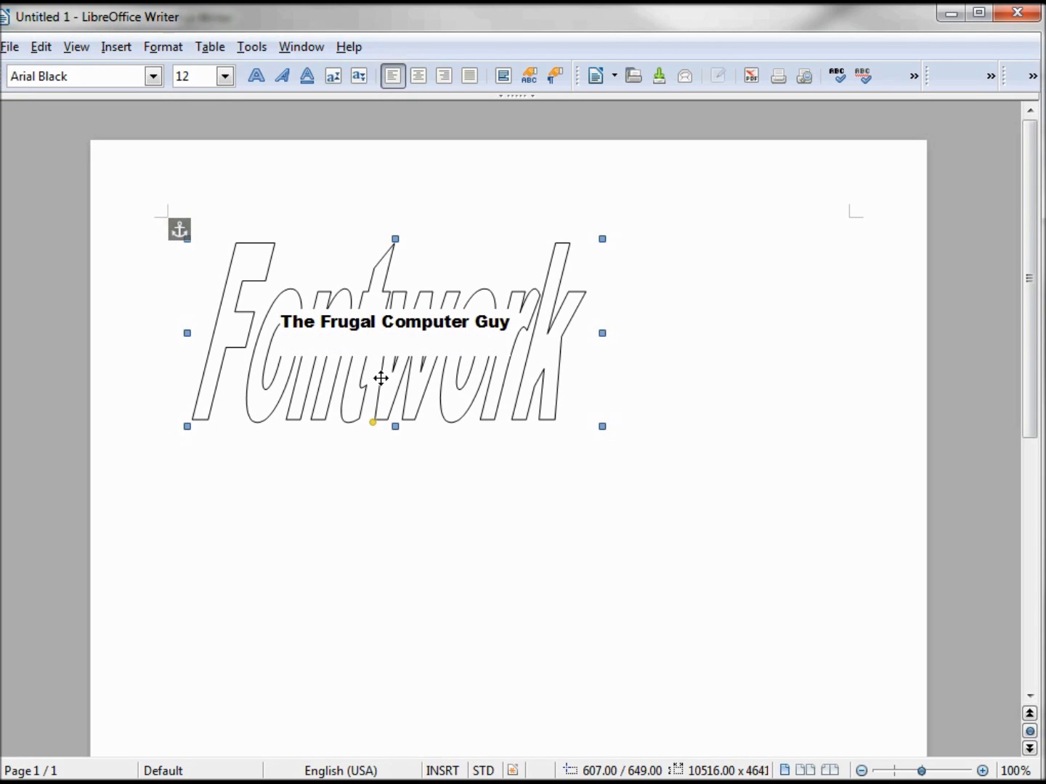
pyautogui.press('BackSpace')
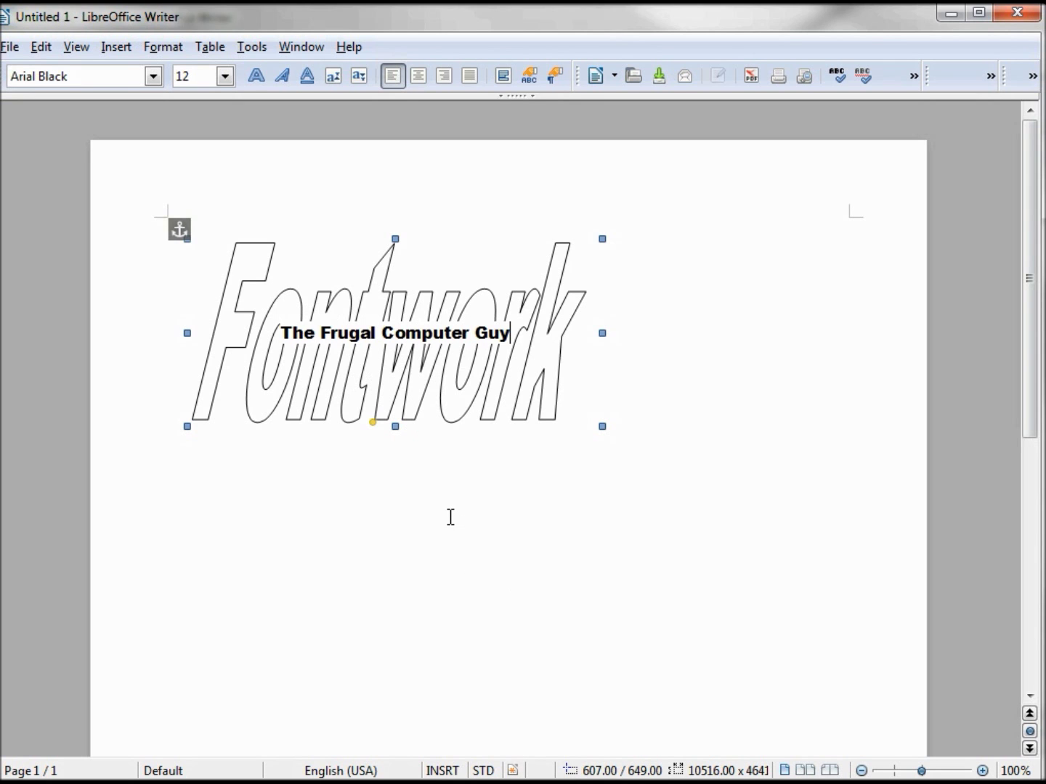
pyautogui.click(451, 506)
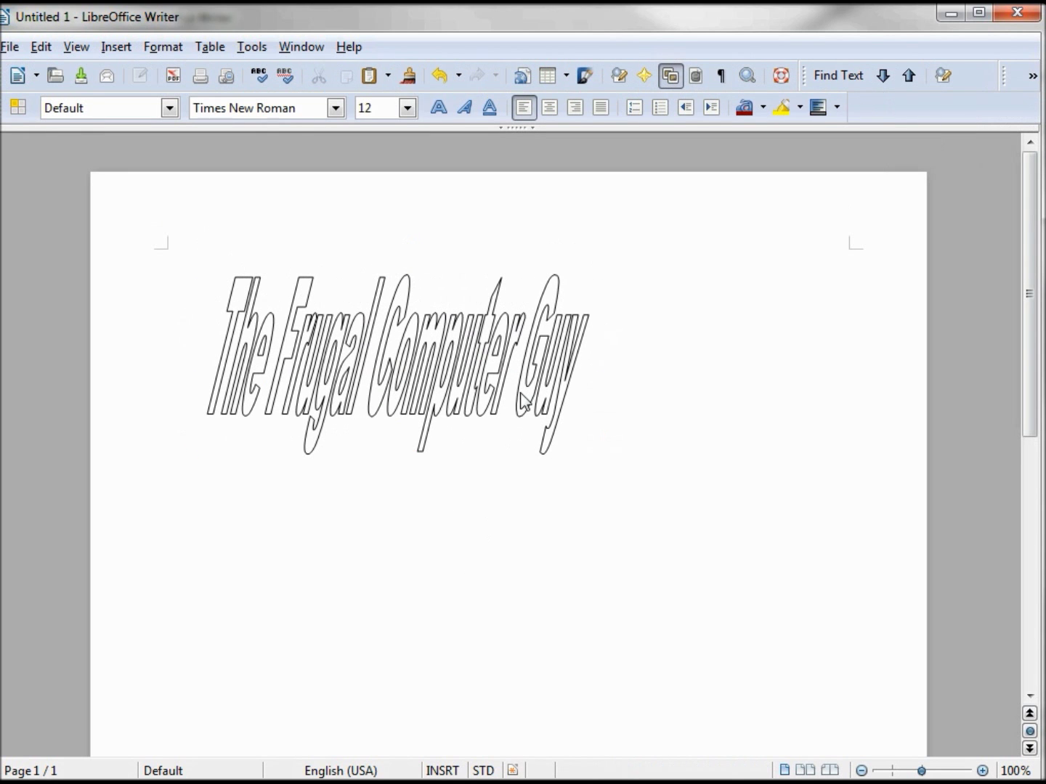
pyautogui.click(553, 390)
# Step: Enlarge the title to about 18574 x 5981, toggling Same Letter Heights on and back off
pyautogui.moveTo(598, 333); pyautogui.dragTo(733, 350)
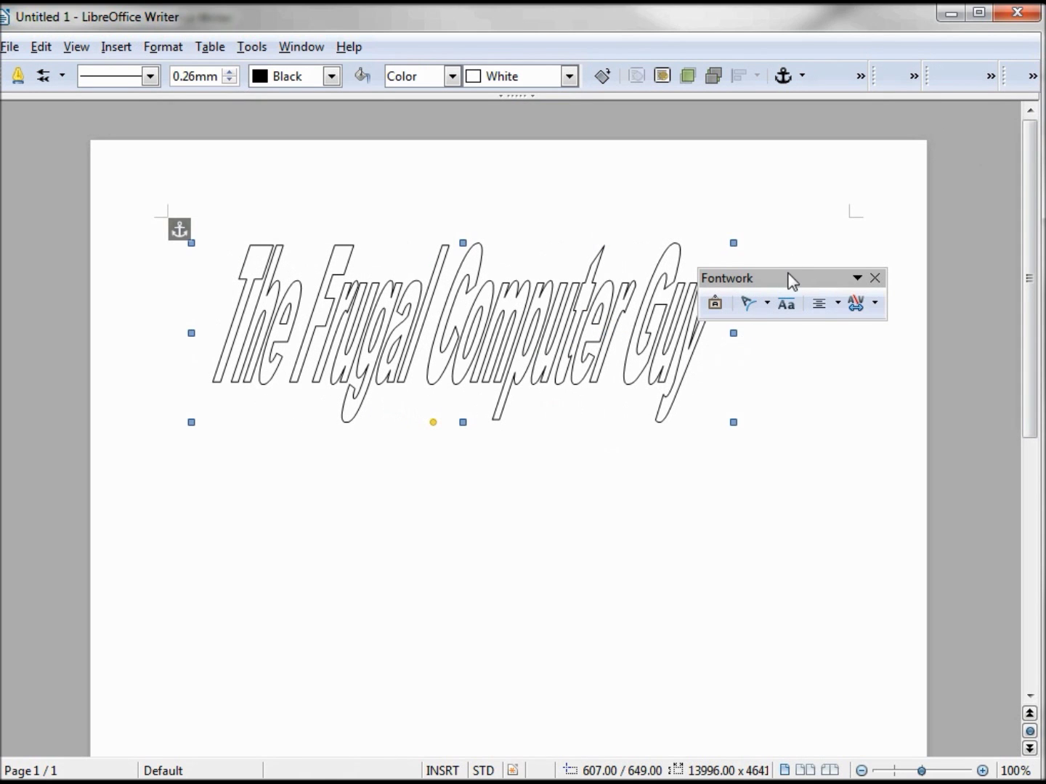
pyautogui.moveTo(787, 282); pyautogui.dragTo(728, 557)
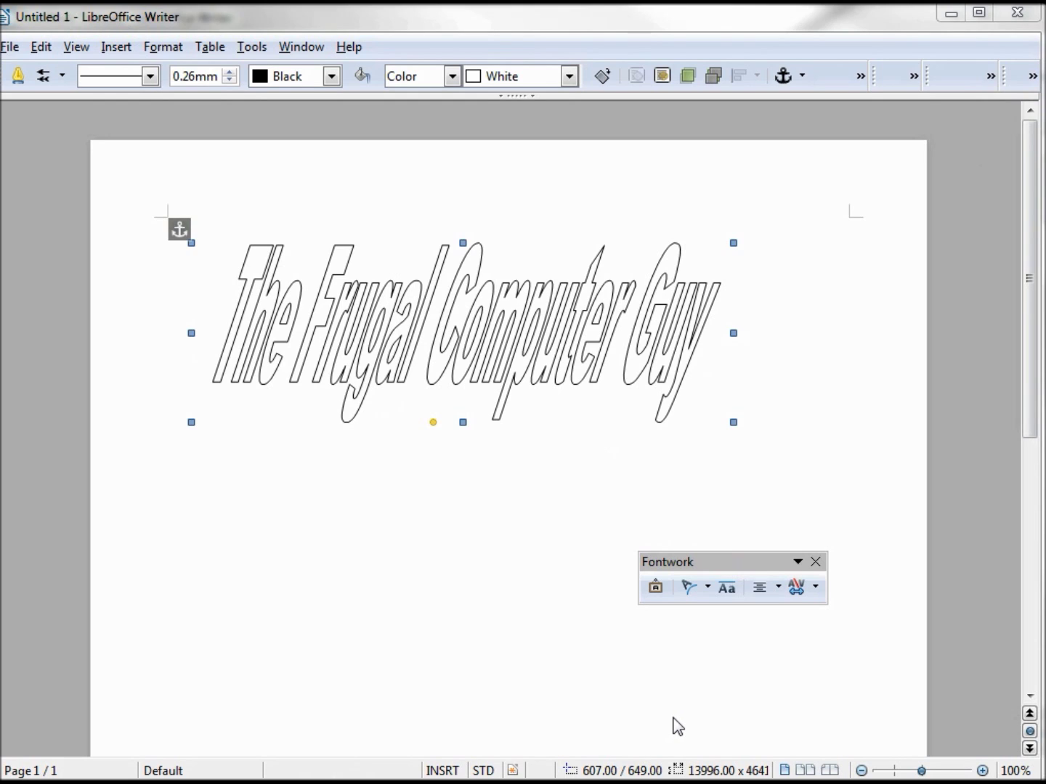
pyautogui.click(725, 590)
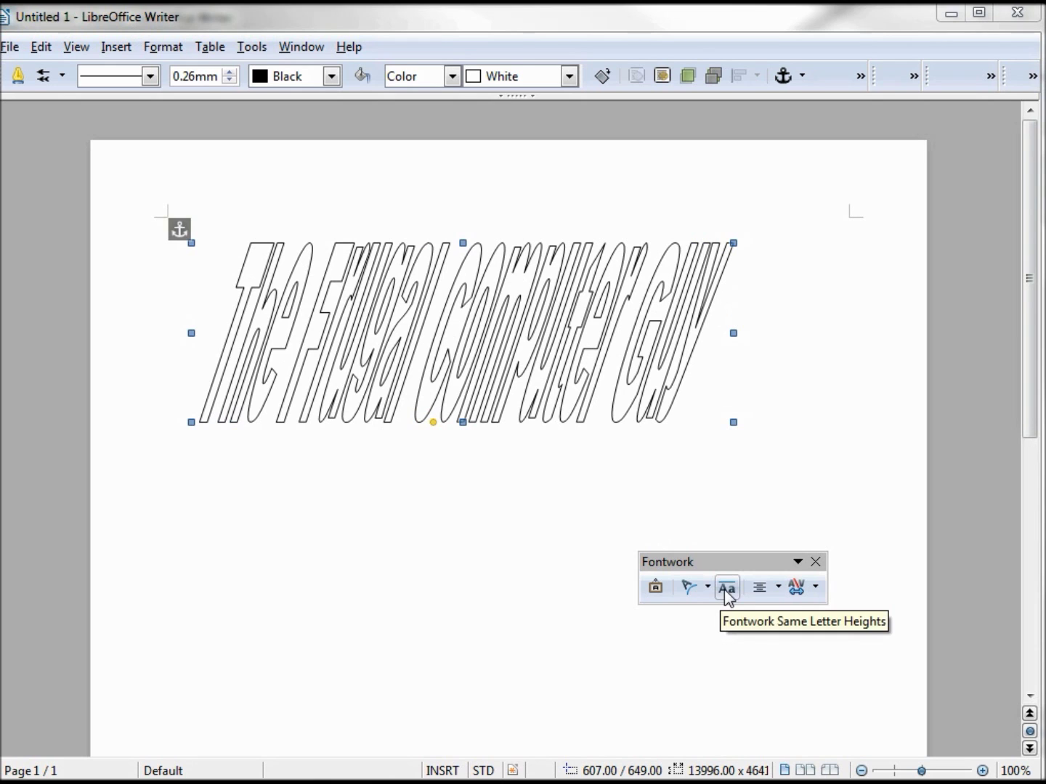
pyautogui.moveTo(733, 422); pyautogui.dragTo(908, 471)
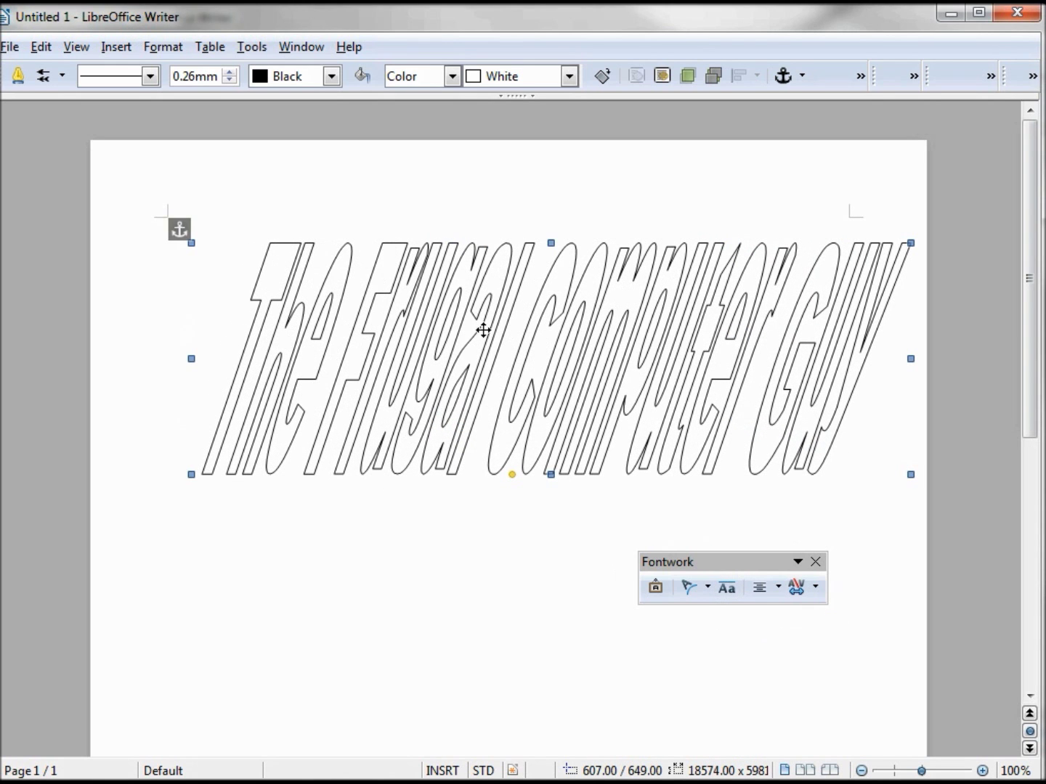
pyautogui.click(727, 588)
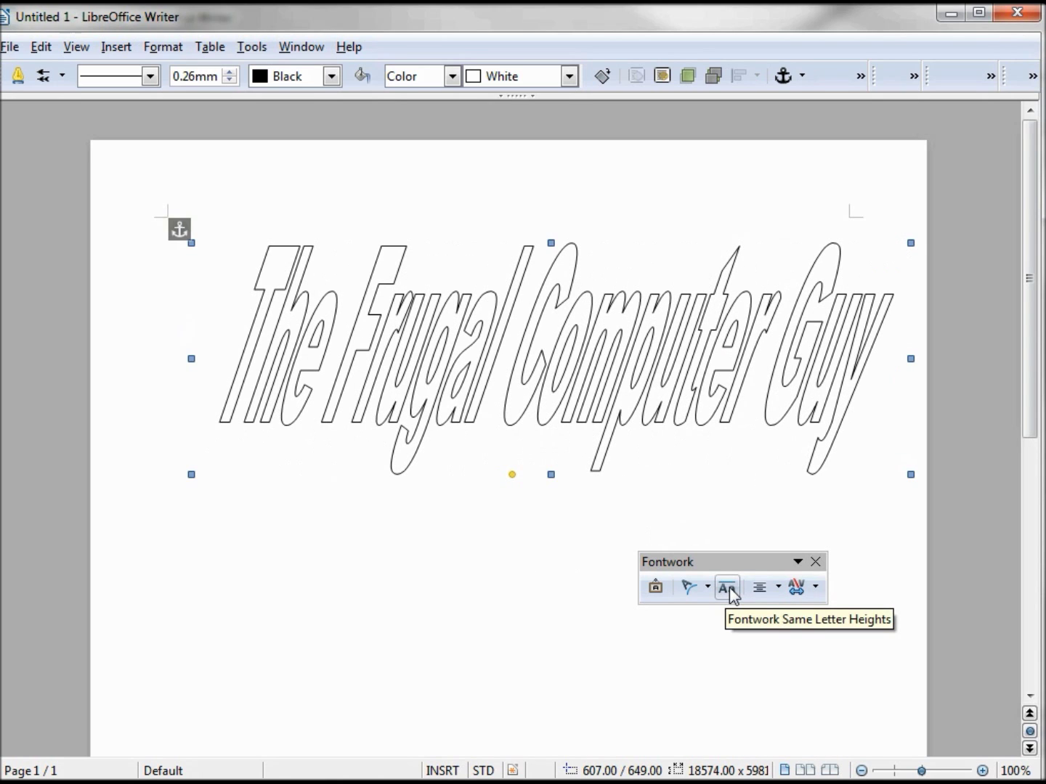
# Step: Set the title's Fontwork character spacing to Very Tight after trying Tight and Very Loose
pyautogui.click(816, 587)
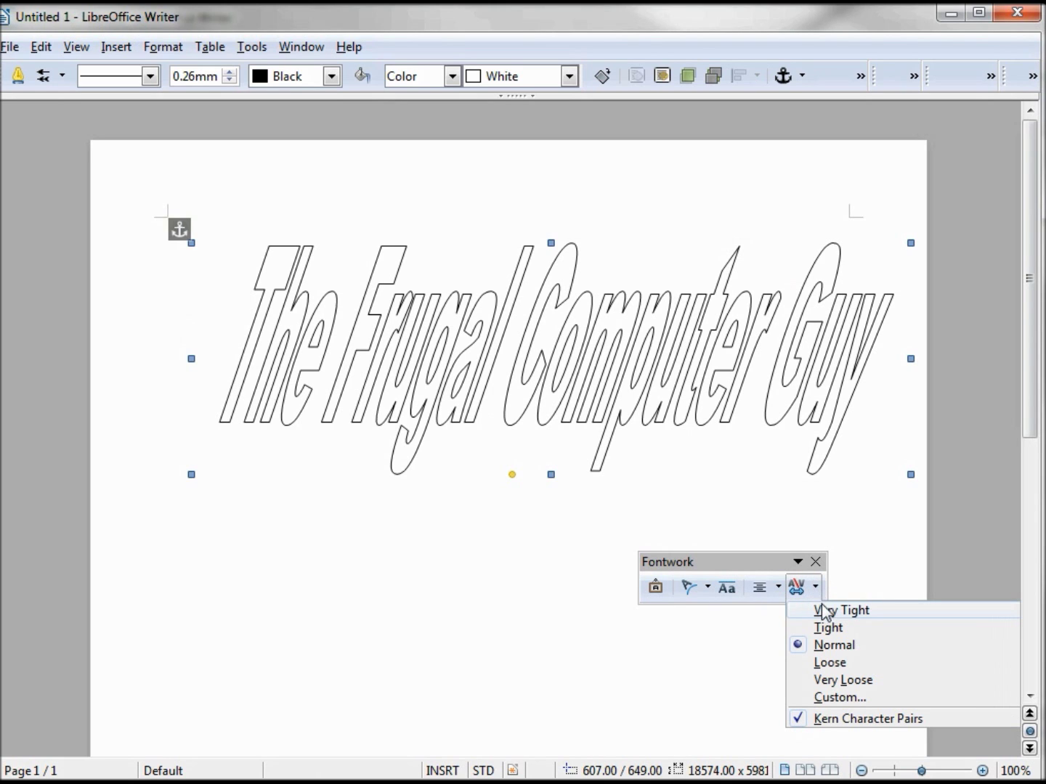
pyautogui.click(830, 627)
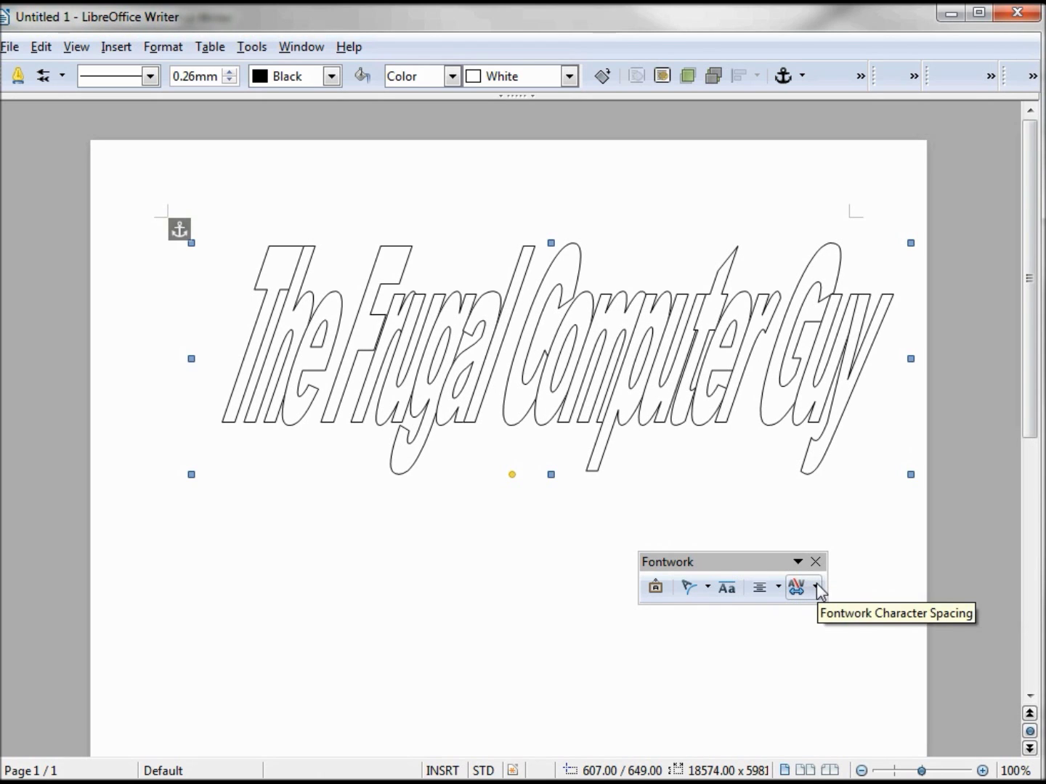
pyautogui.click(816, 584)
pyautogui.click(836, 679)
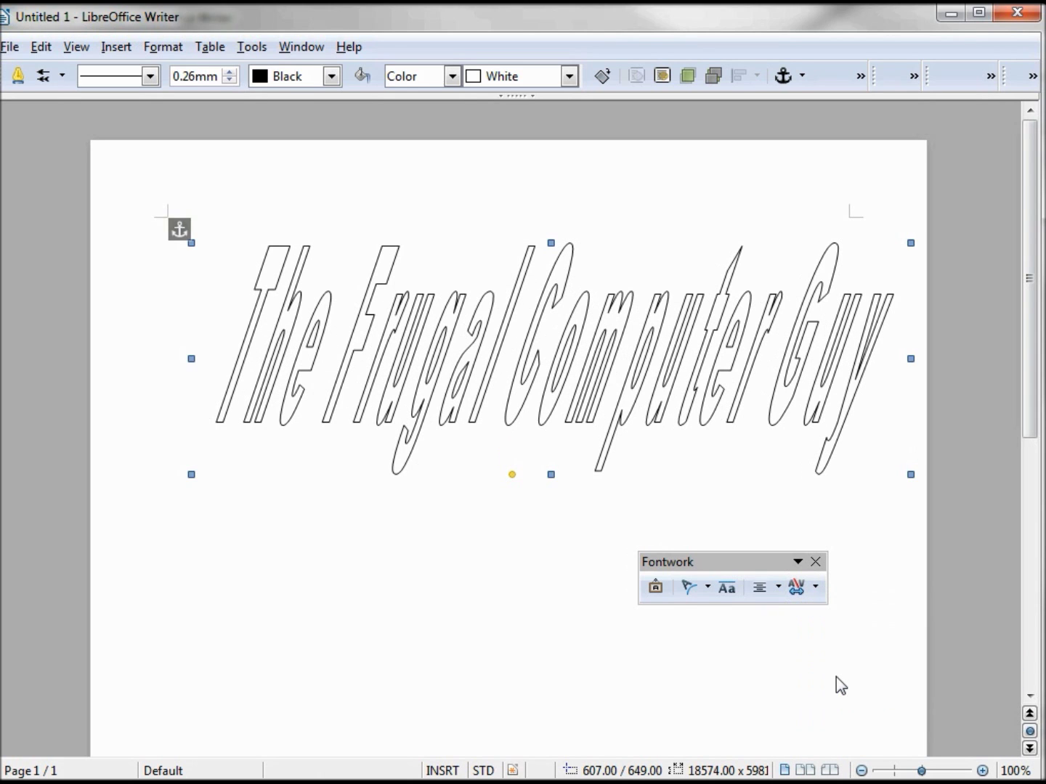
pyautogui.click(814, 587)
pyautogui.click(835, 612)
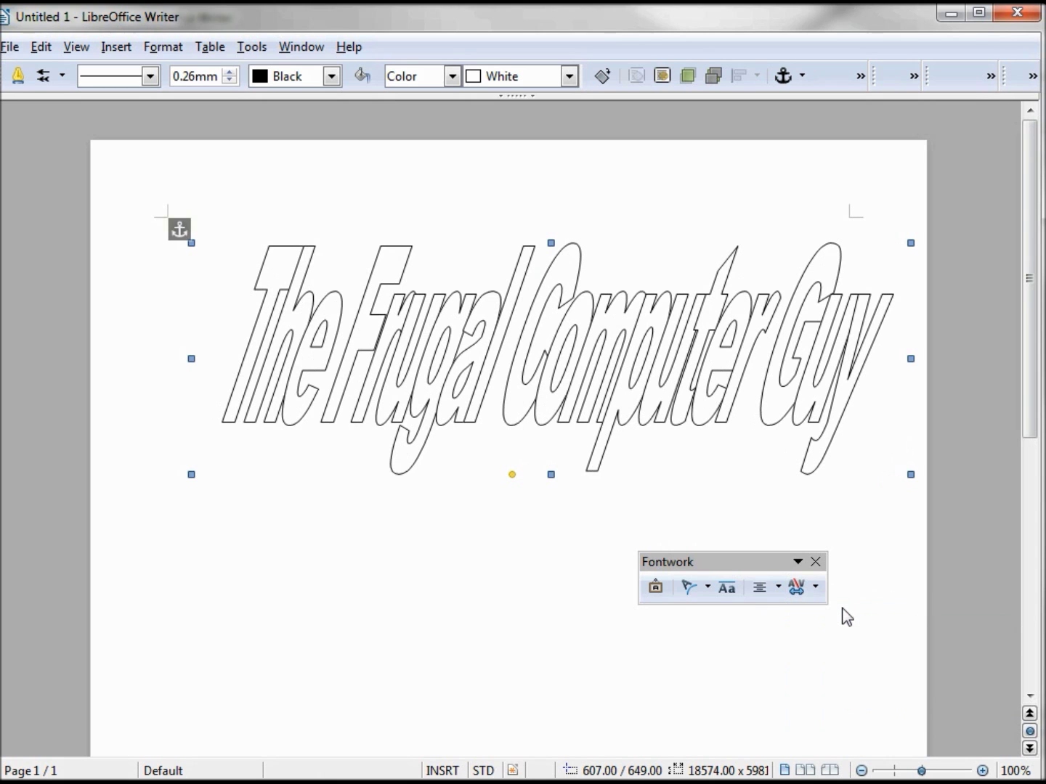